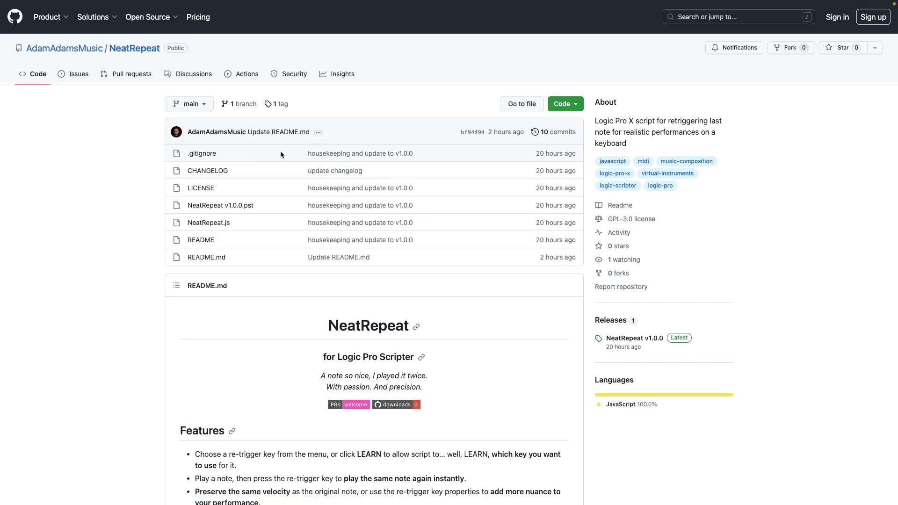
# Open the NeatRepeat repository's green Code menu to reveal Download ZIP.
pyautogui.click(576, 105)
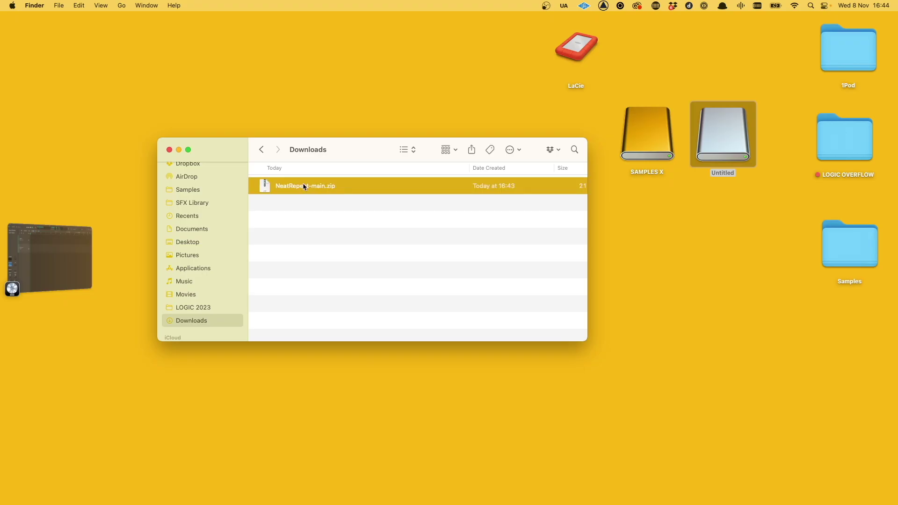
# Unzip NeatRepeat-main and copy NeatRepeat v1.0.0.pst into Music > Audio Music Apps > Plug-In Settings > Scripter.
pyautogui.doubleClick(302, 183)
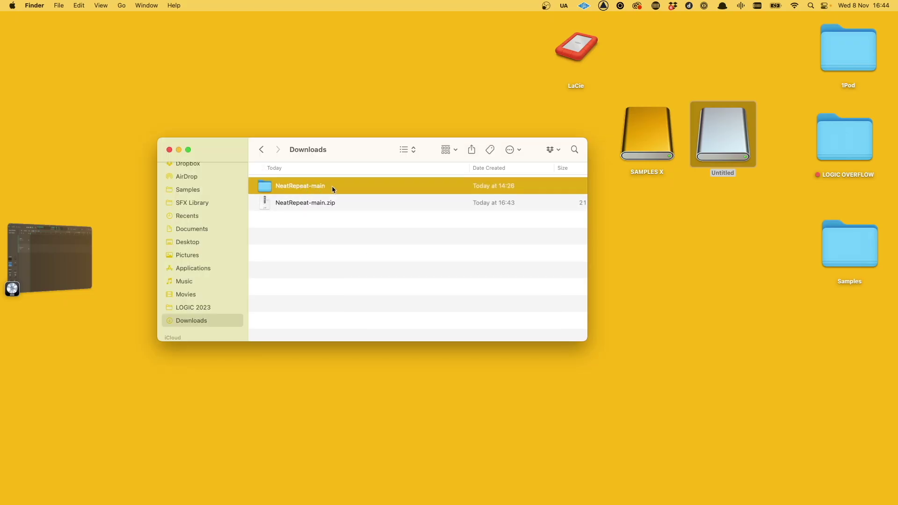
pyautogui.doubleClick(332, 187)
pyautogui.press('super+n')
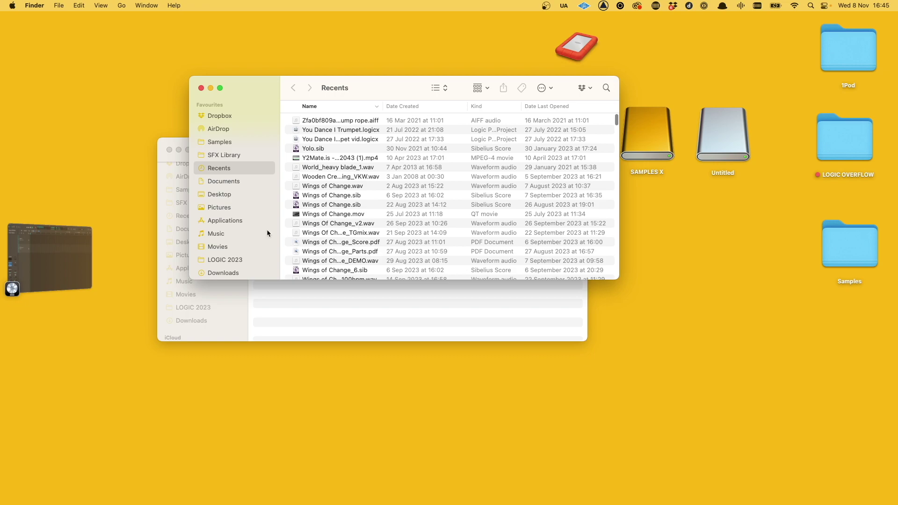
pyautogui.click(222, 235)
pyautogui.doubleClick(355, 129)
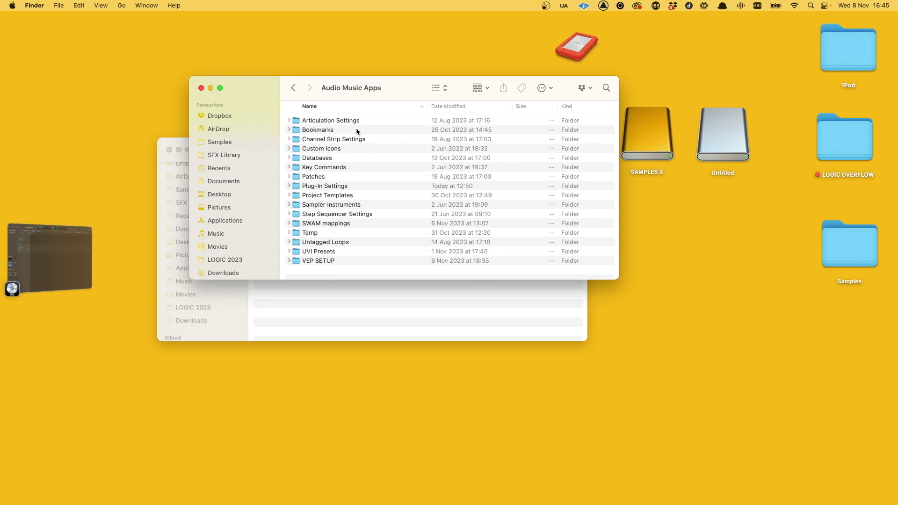
pyautogui.doubleClick(382, 185)
pyautogui.doubleClick(391, 138)
pyautogui.moveTo(385, 91); pyautogui.dragTo(567, 152)
pyautogui.moveTo(308, 203); pyautogui.dragTo(530, 227)
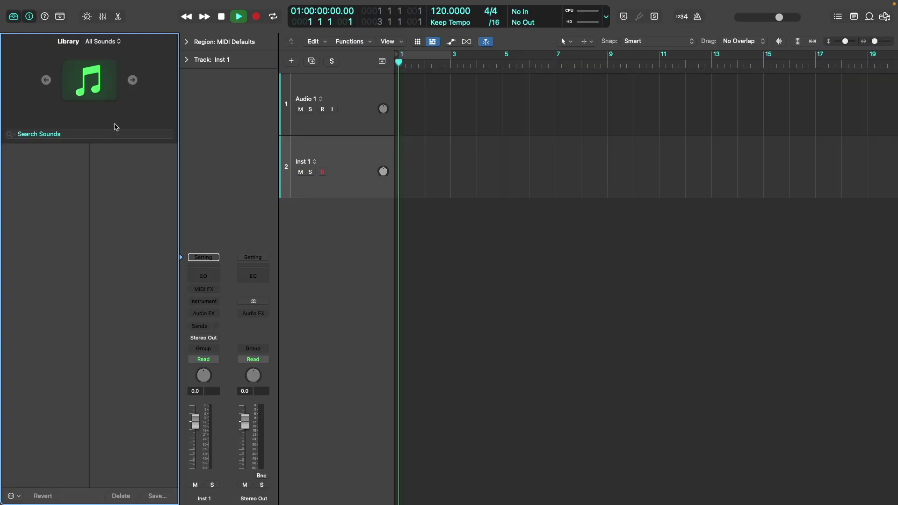
# Load the K marimba patch from the Library onto track 2.
pyautogui.click(117, 133)
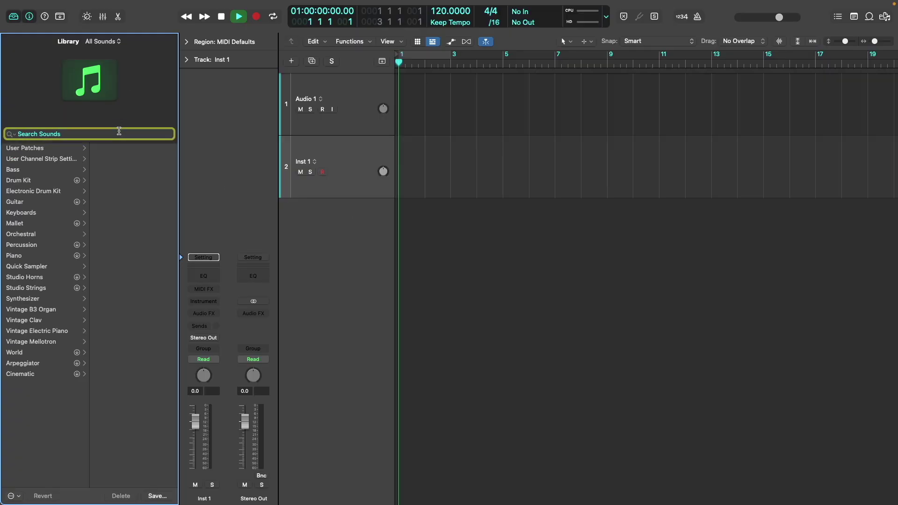
pyautogui.write('k marimb')
pyautogui.click(75, 163)
pyautogui.click(278, 285)
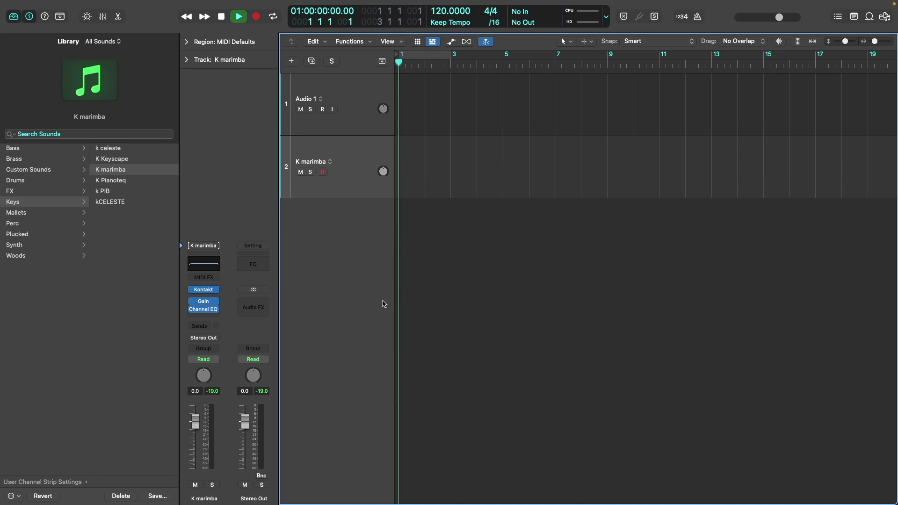
# Insert Scripter as the track's MIDI effect with the NeatRepeat v1.0.0 preset.
pyautogui.click(213, 277)
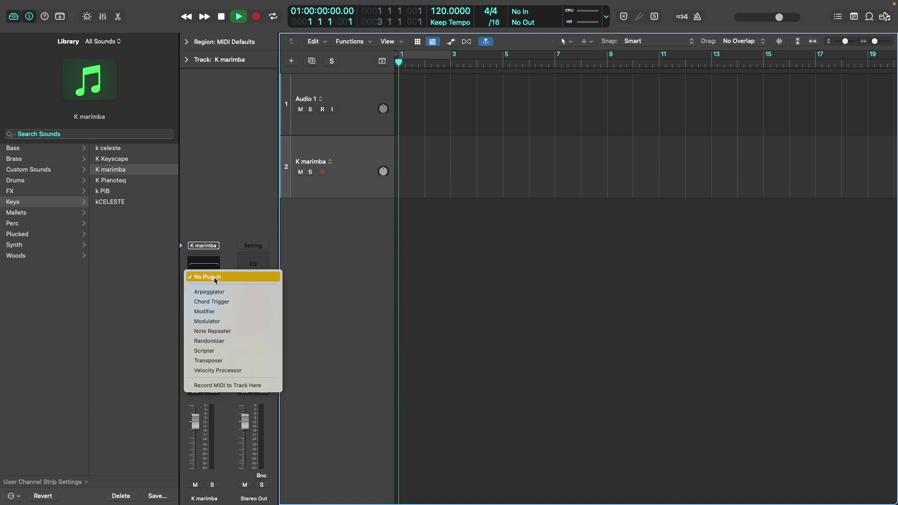
pyautogui.click(243, 351)
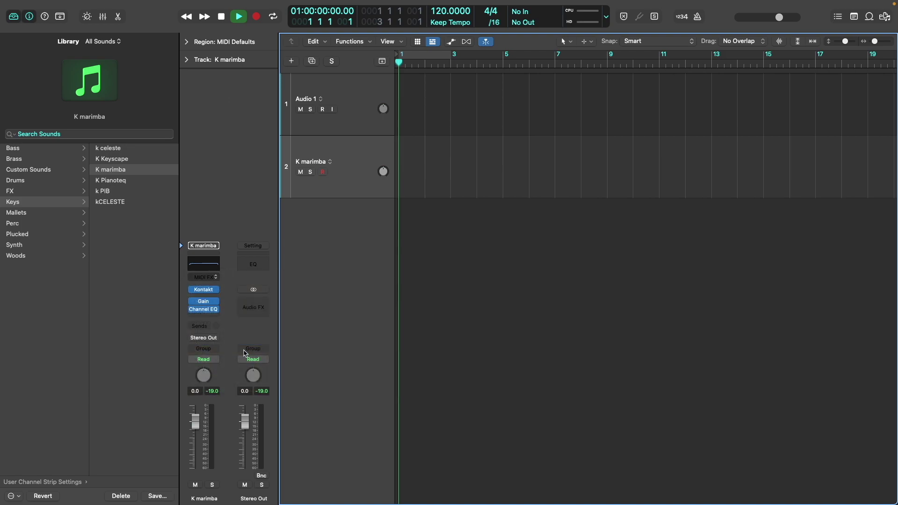
pyautogui.click(419, 145)
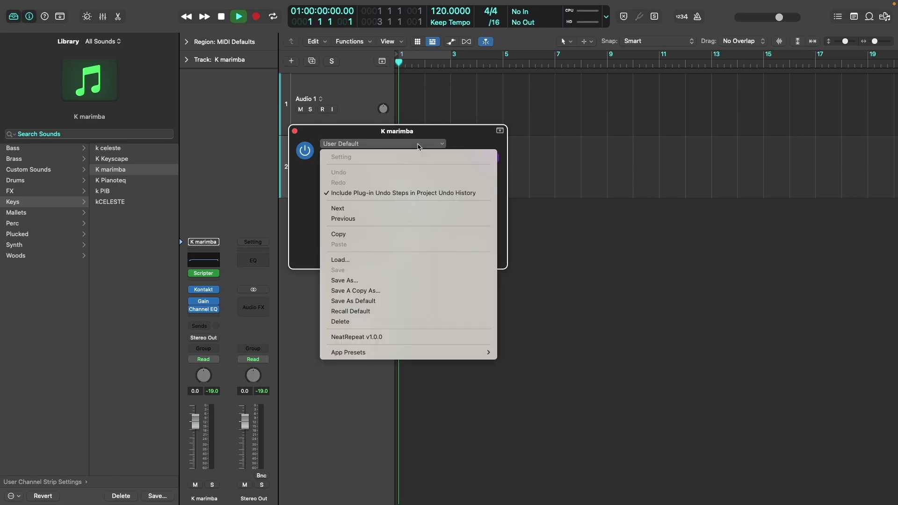
pyautogui.click(423, 337)
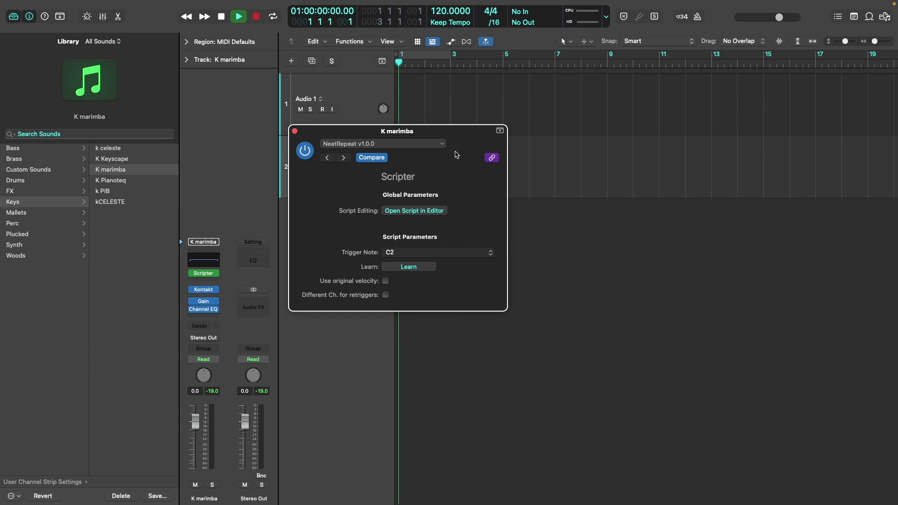
# Save the NeatRepeat setting as Scripter's default, replacing the existing one.
pyautogui.click(441, 146)
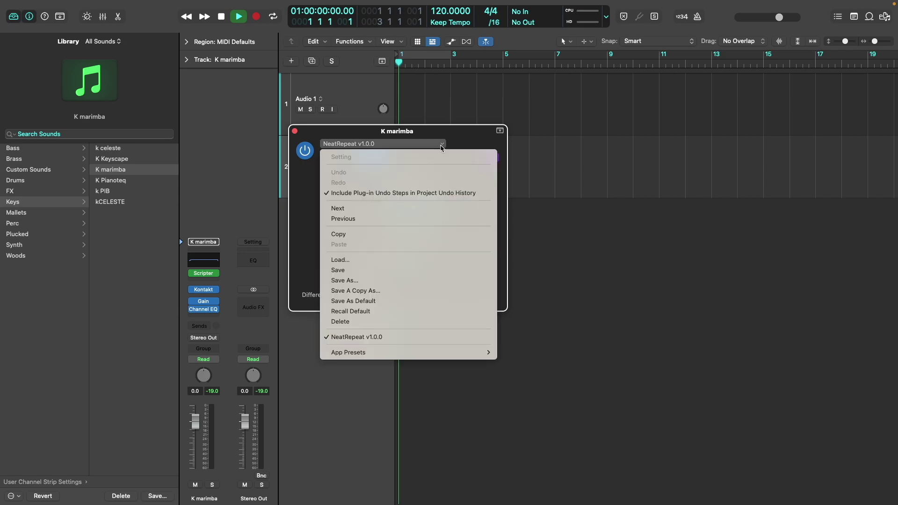
pyautogui.click(421, 302)
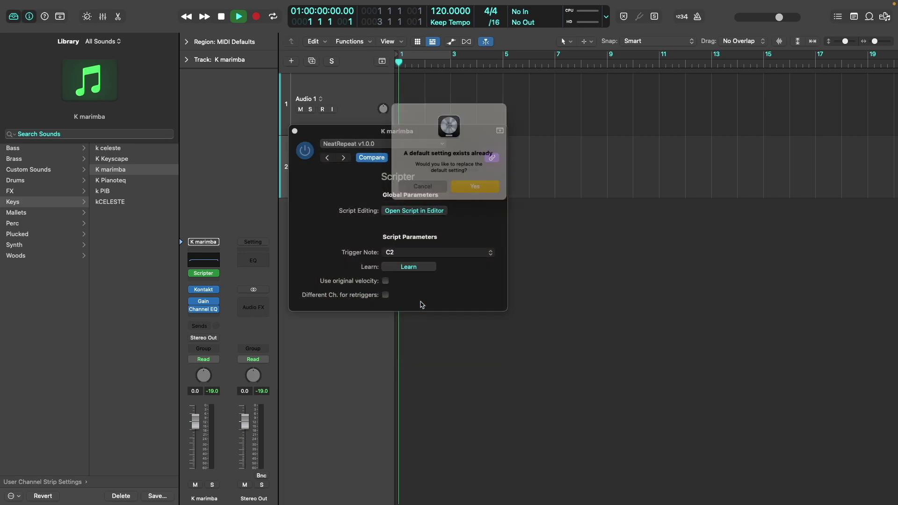
pyautogui.click(477, 189)
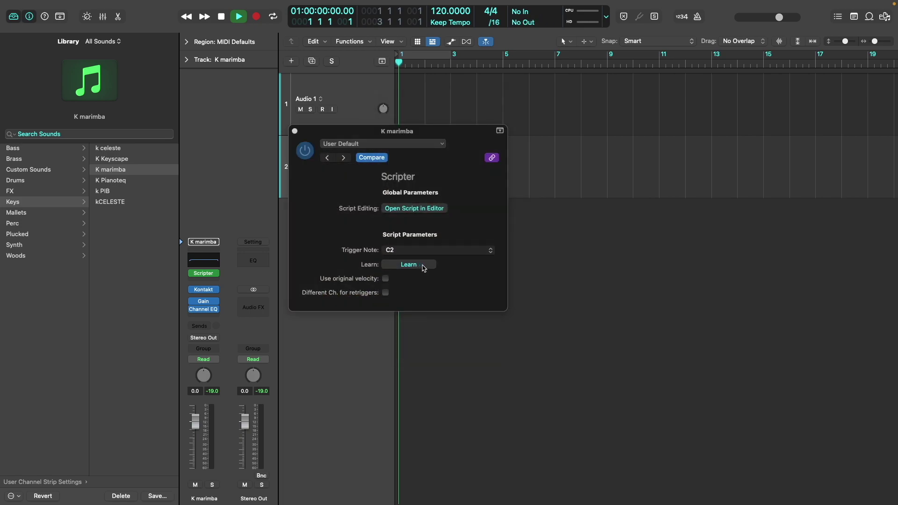
# Learn A1 as NeatRepeat's trigger note and stop the test marimba recording.
pyautogui.click(429, 265)
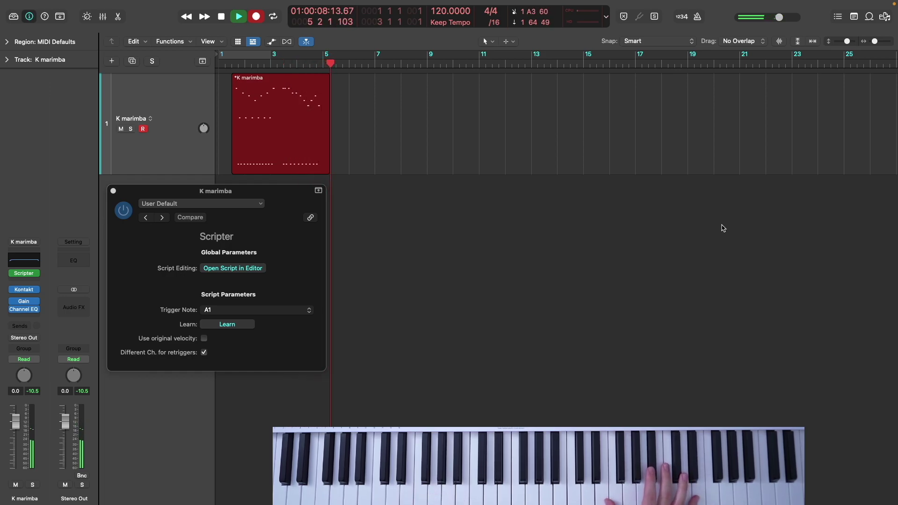
pyautogui.press('space')
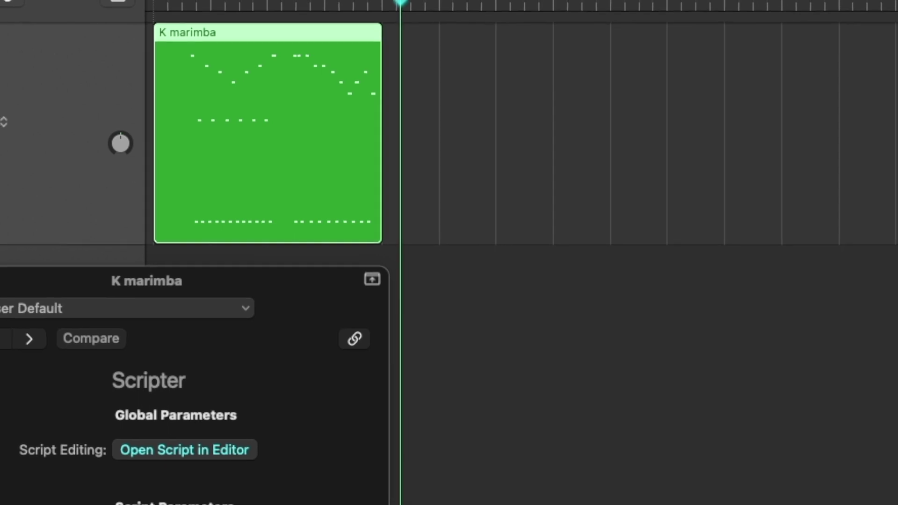
# Undo the test region, add Record MIDI to Track Here below Scripter, arm the track and record.
pyautogui.press('super+z')
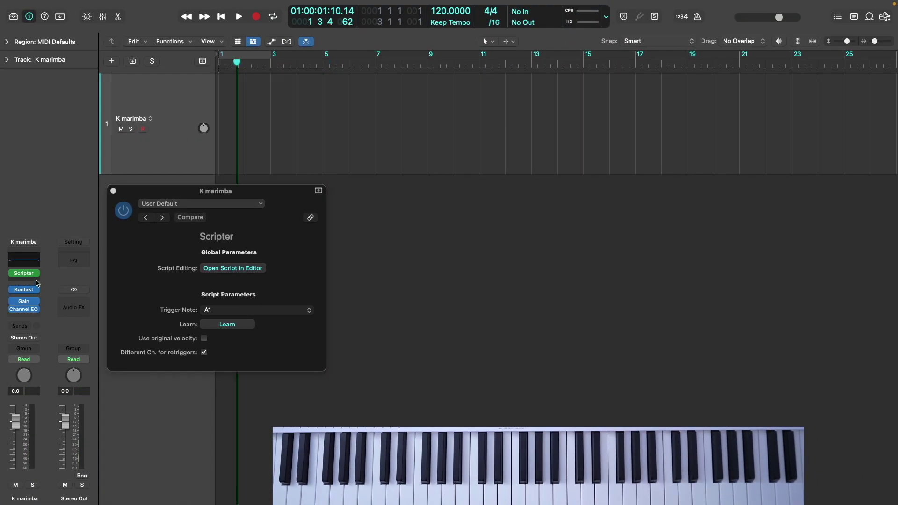
pyautogui.click(37, 282)
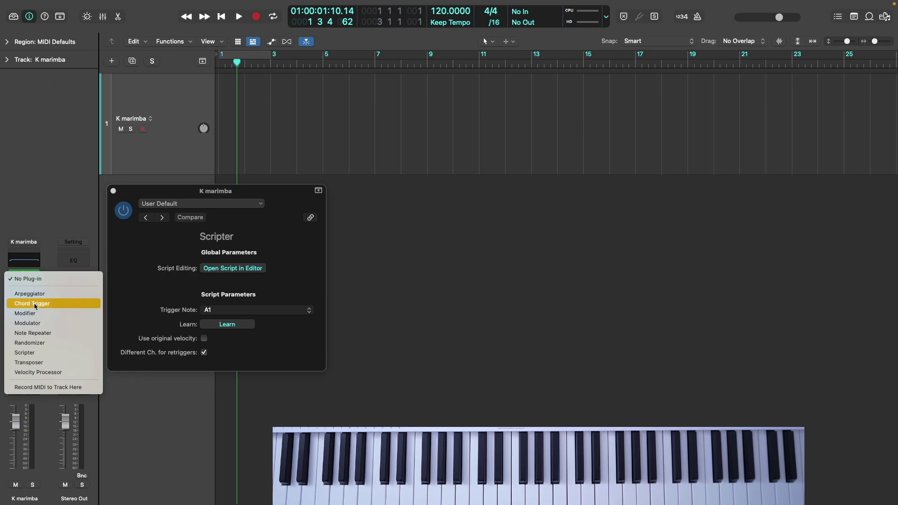
pyautogui.click(94, 390)
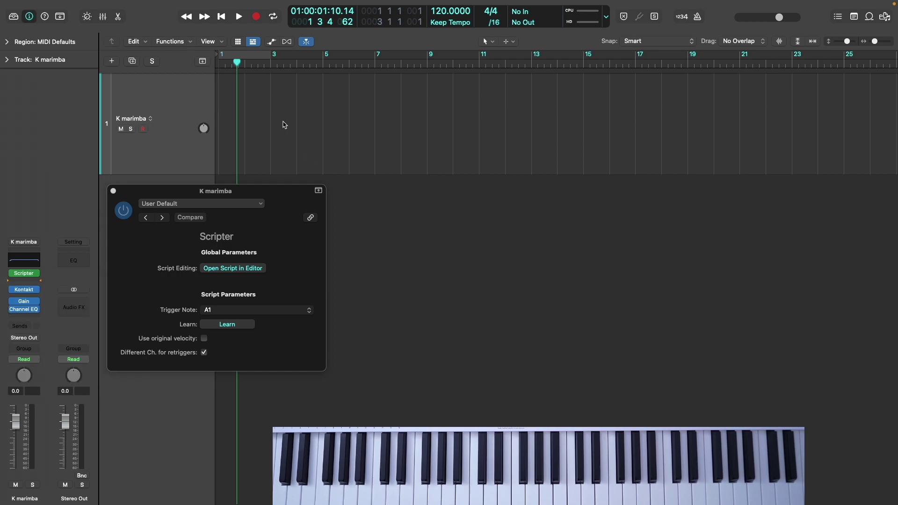
pyautogui.click(256, 17)
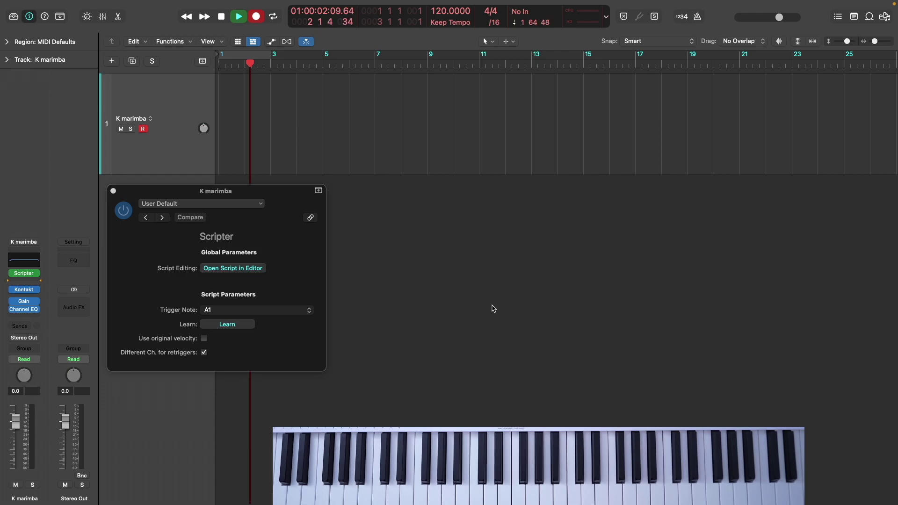
pyautogui.press('e')
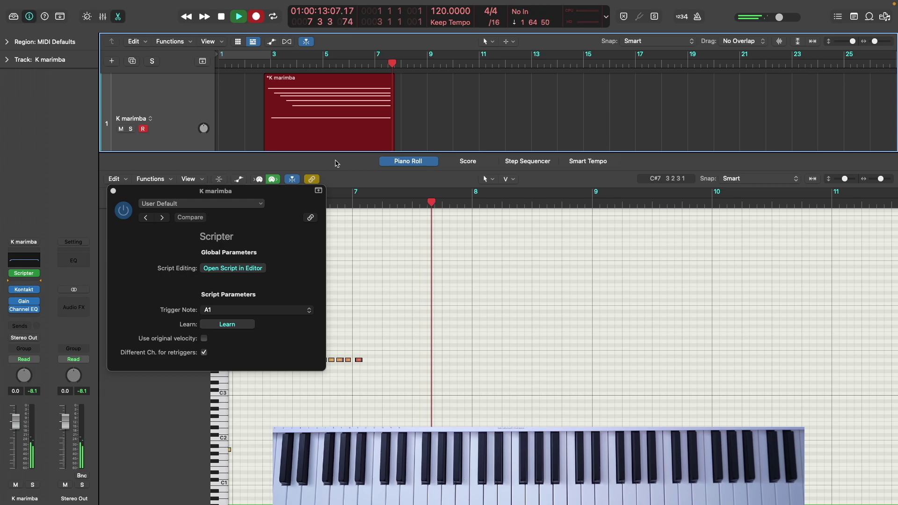
# Stop recording the new K marimba take.
pyautogui.press('space')
pyautogui.hscroll(-10, 482, 288)
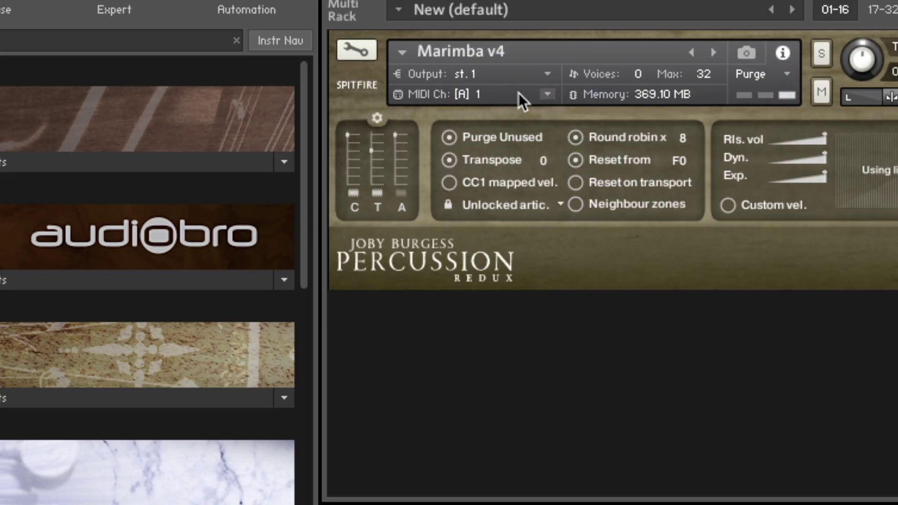
# Set the instrument's MIDI channel to Omni and enable NeatRepeat's 'Different Ch. for retriggers'.
pyautogui.click(518, 93)
pyautogui.click(517, 110)
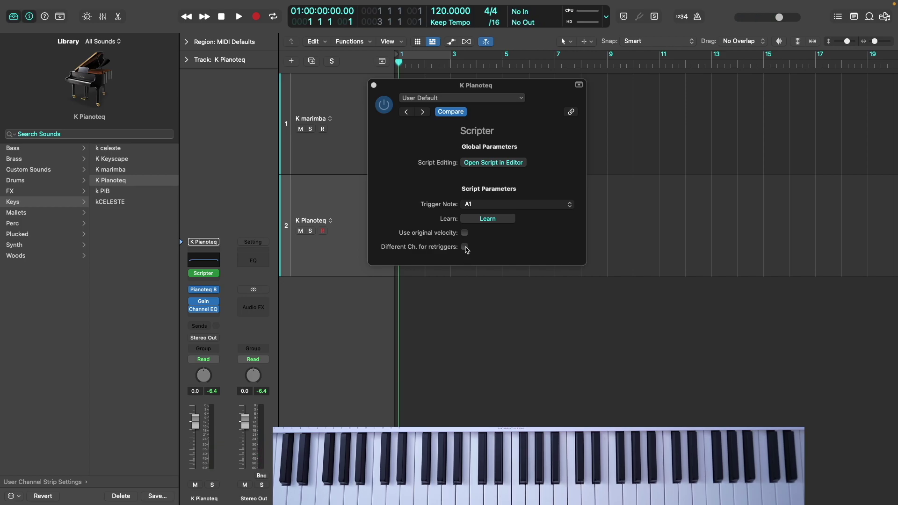
pyautogui.click(464, 246)
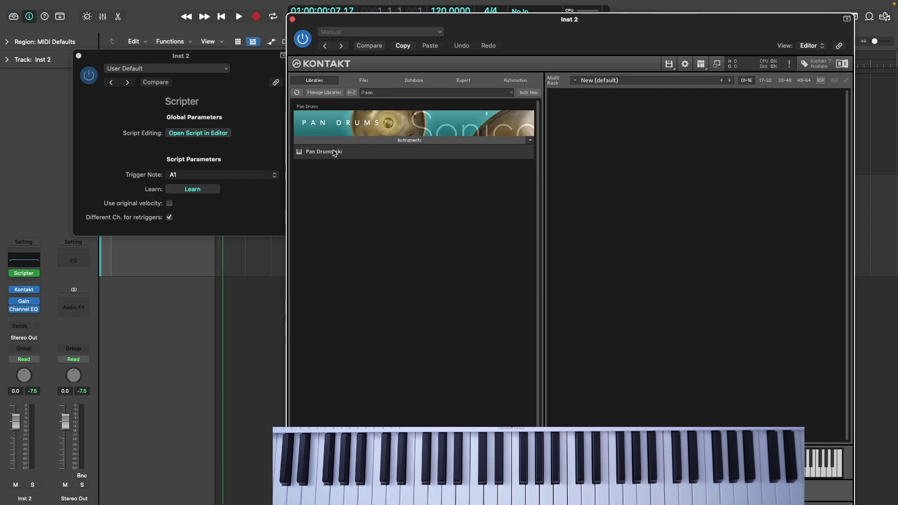
# Load Pan Drums twice, lower the second instance's cutoff to 132.5 Hz, and select Slap.
pyautogui.doubleClick(378, 151)
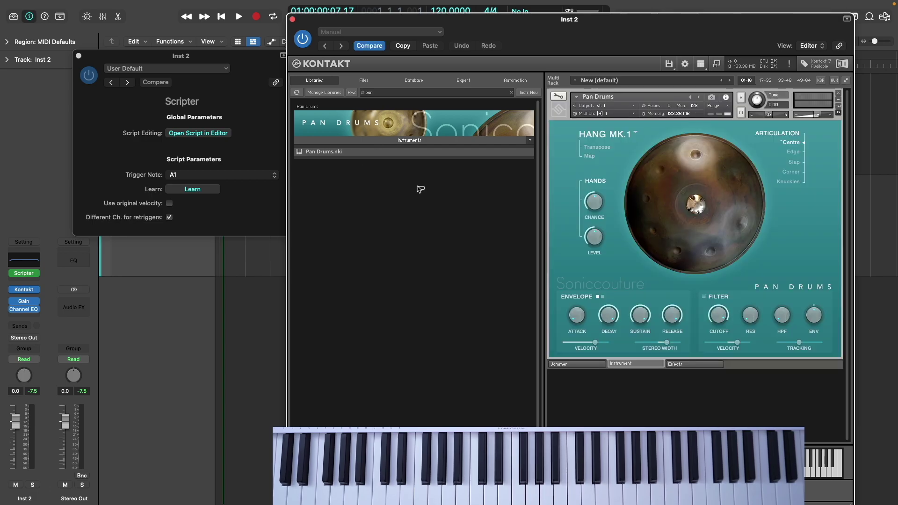
pyautogui.moveTo(646, 424); pyautogui.dragTo(667, 401)
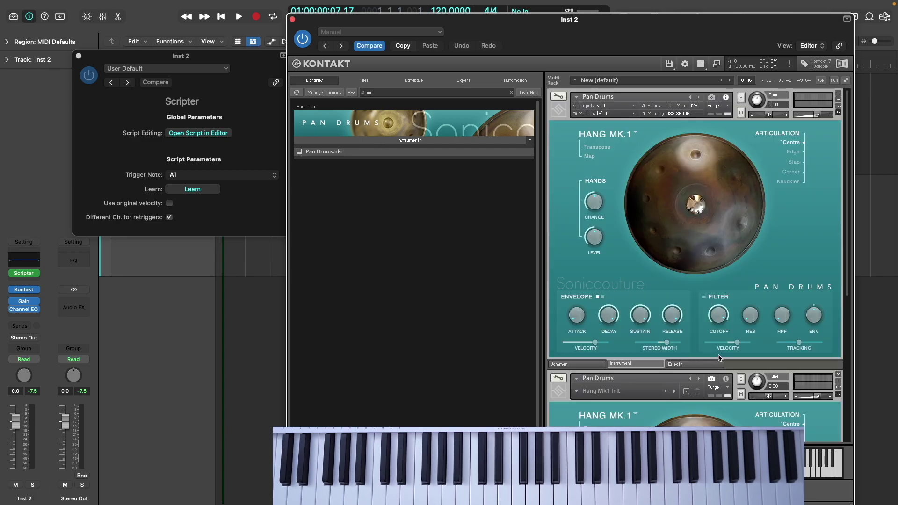
pyautogui.scroll(-5, 716, 354)
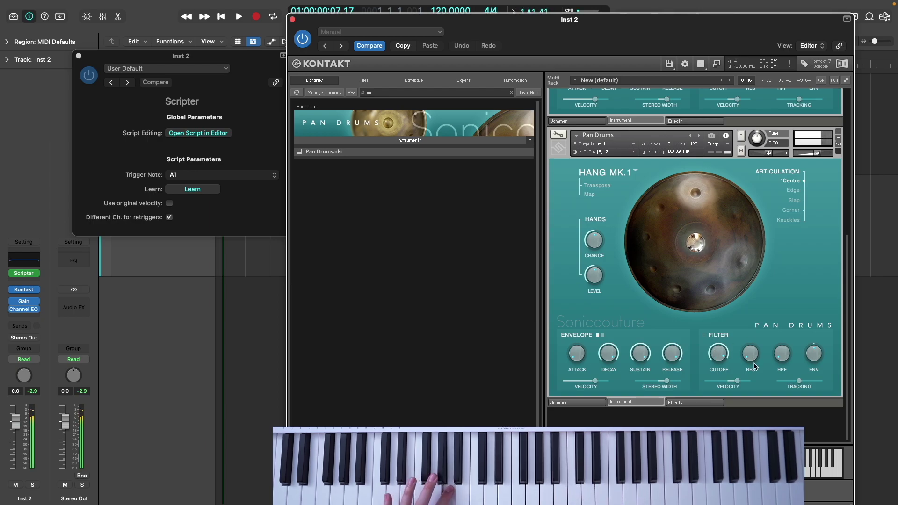
pyautogui.moveTo(718, 356); pyautogui.dragTo(718, 399)
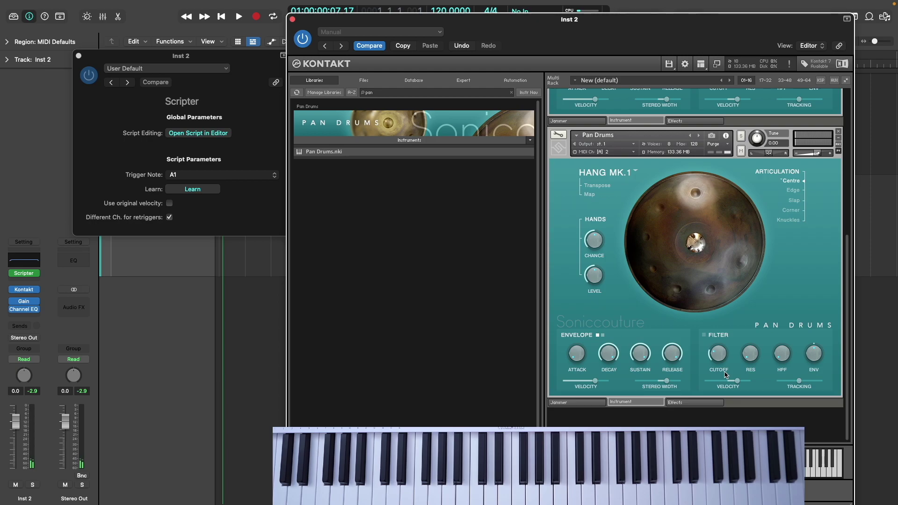
pyautogui.click(794, 202)
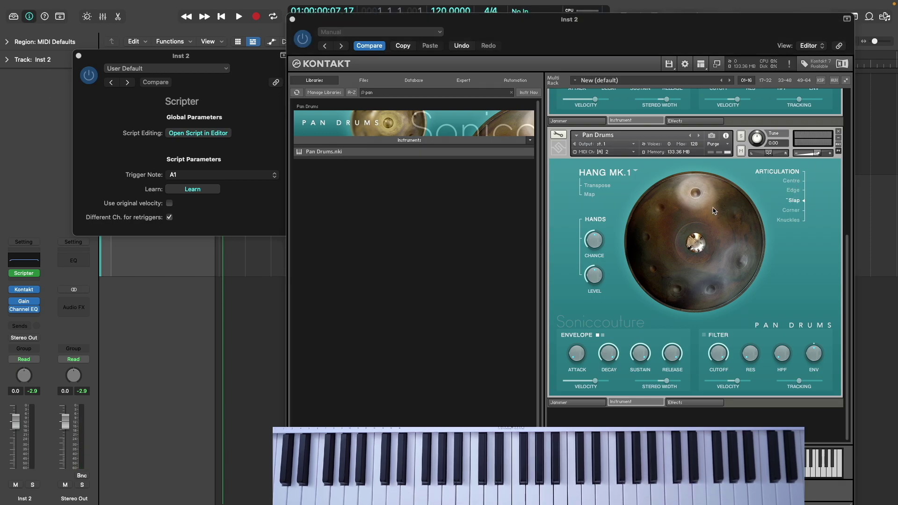
# Close the Kontakt Inst 2 Pan Drums window.
pyautogui.click(292, 19)
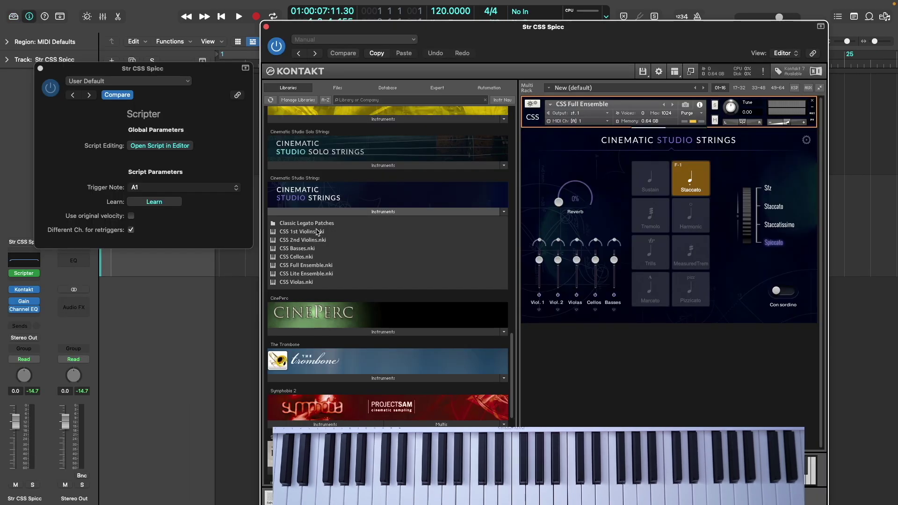
# Drag CSS Full Ensemble.nki into the Kontakt rack below the existing instance.
pyautogui.moveTo(323, 267); pyautogui.dragTo(602, 340)
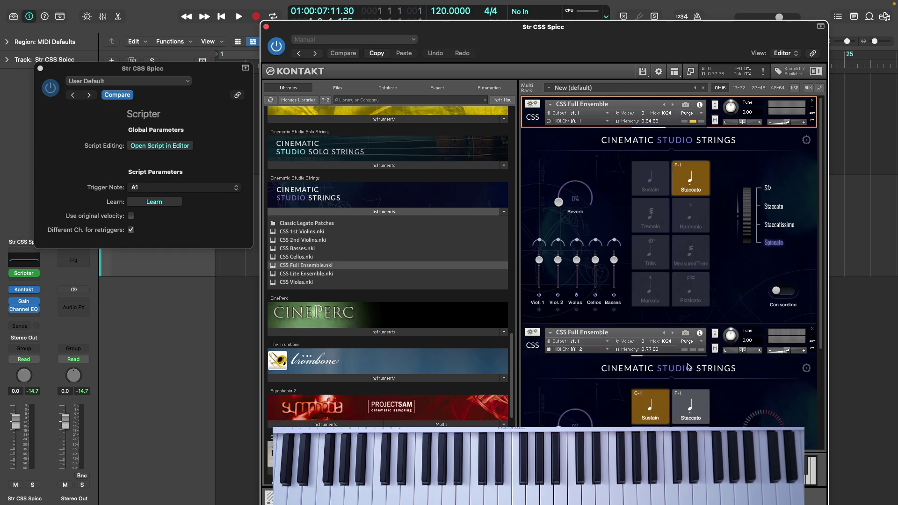
pyautogui.scroll(-3, 691, 398)
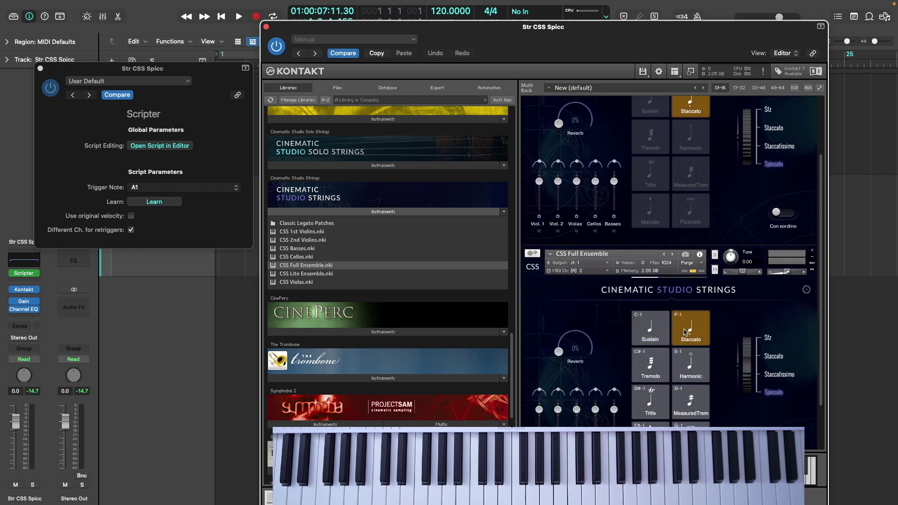
pyautogui.scroll(-2, 683, 371)
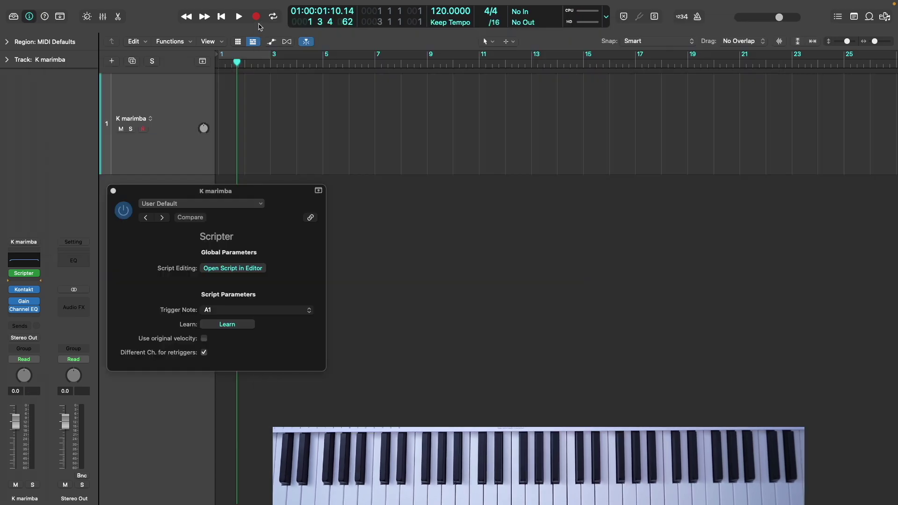
# Record a retriggered-note MIDI region on the K marimba track and open it in the Piano Roll.
pyautogui.click(256, 19)
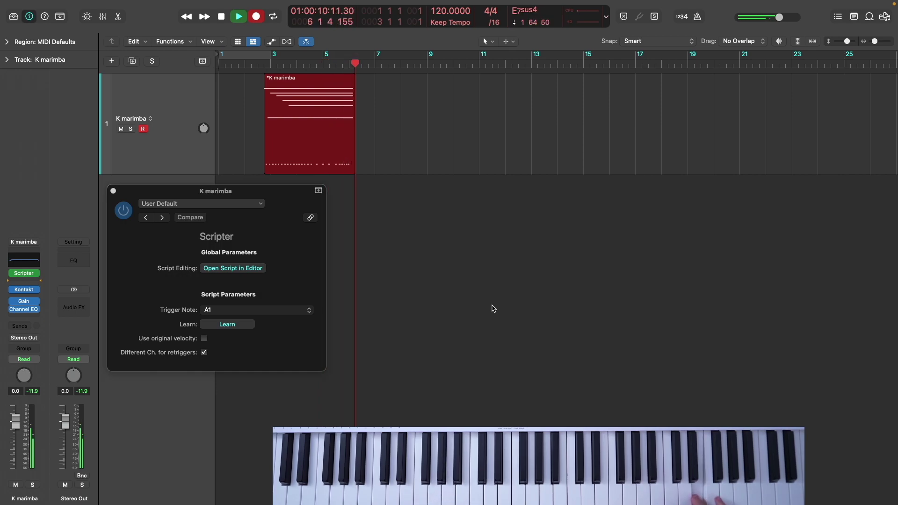
pyautogui.press('space')
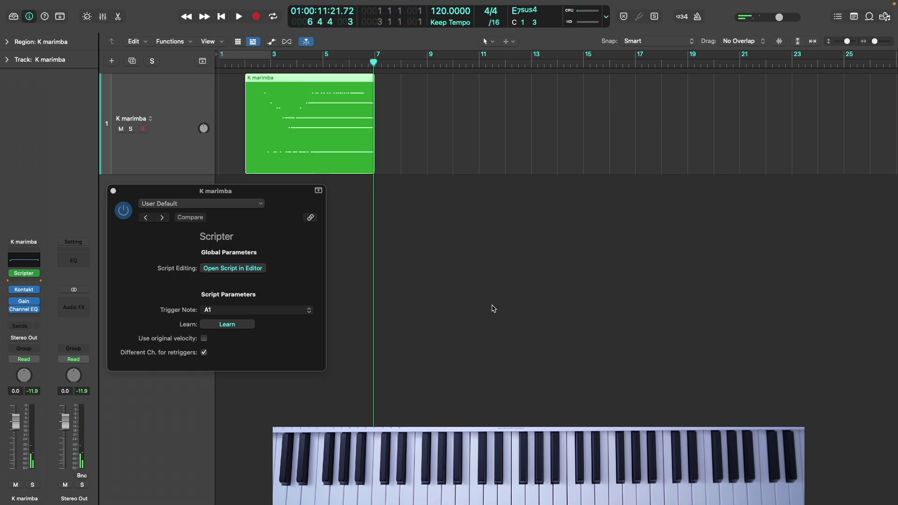
pyautogui.doubleClick(354, 162)
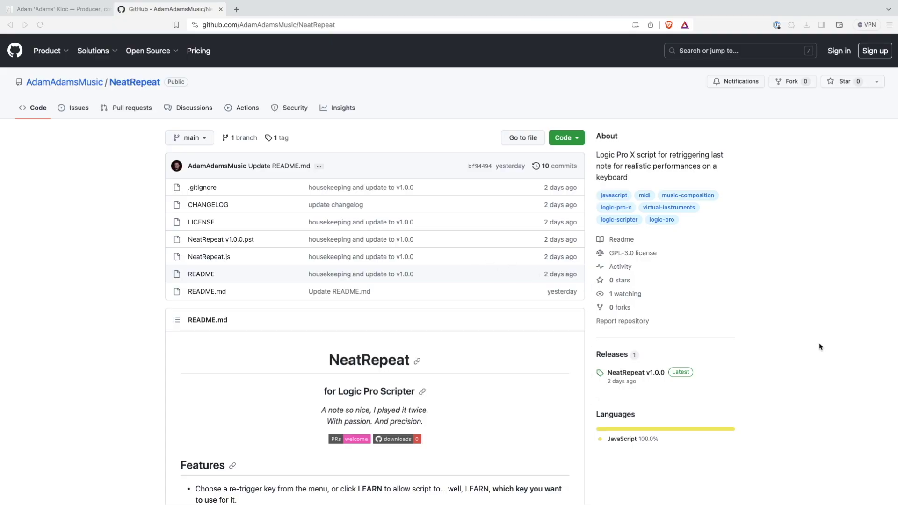
pyautogui.scroll(-6, 820, 347)
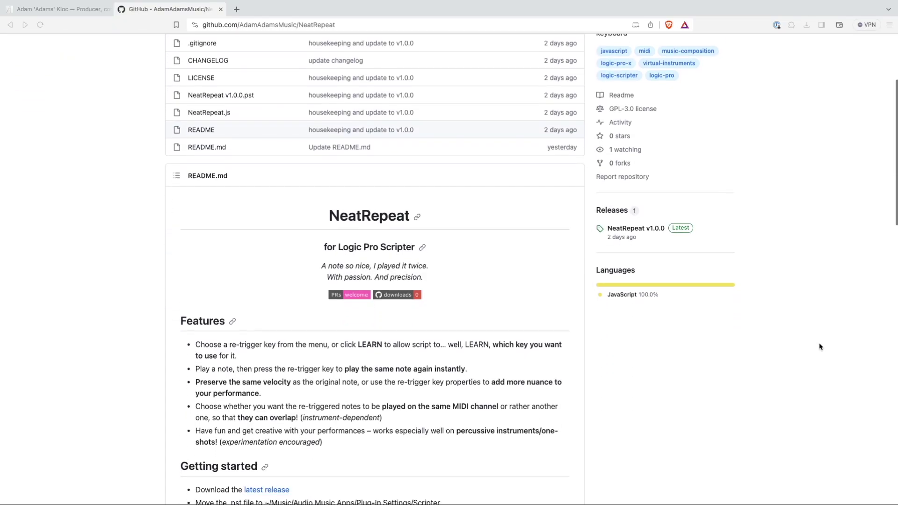
pyautogui.scroll(-6, 820, 347)
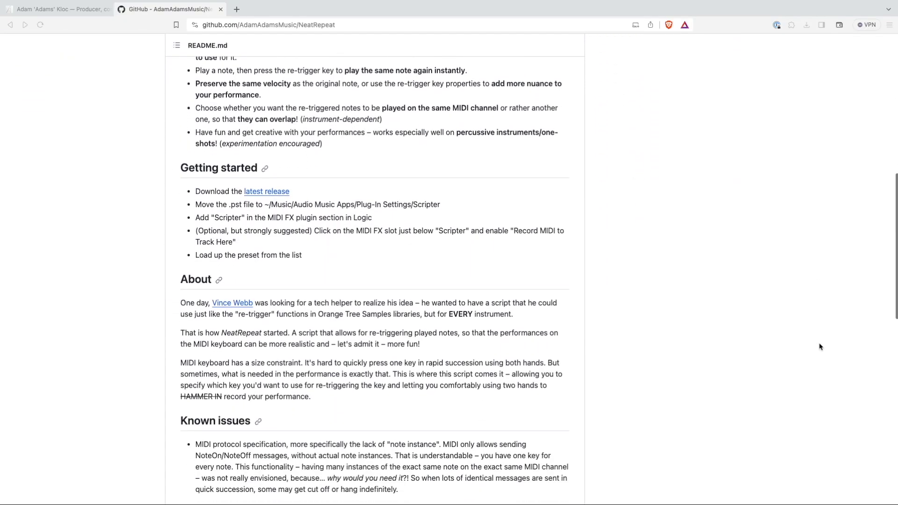
pyautogui.scroll(-6, 819, 347)
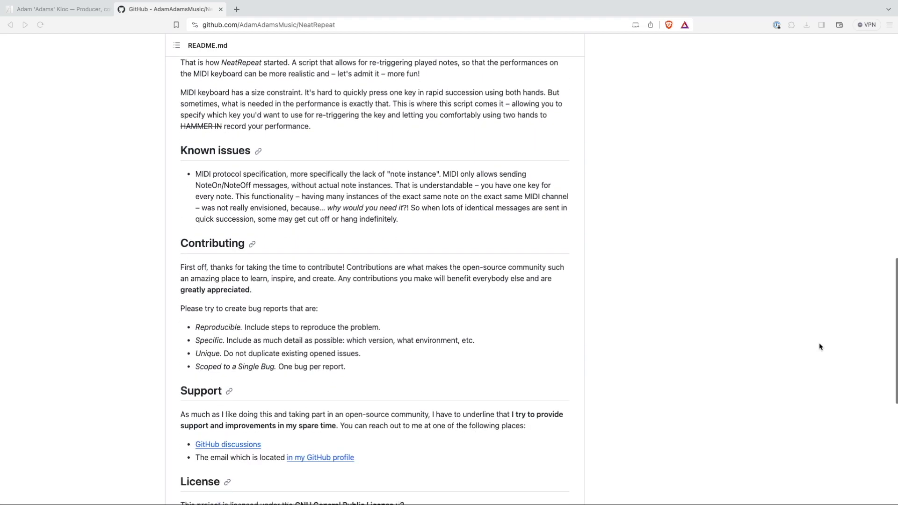
pyautogui.scroll(-4, 820, 347)
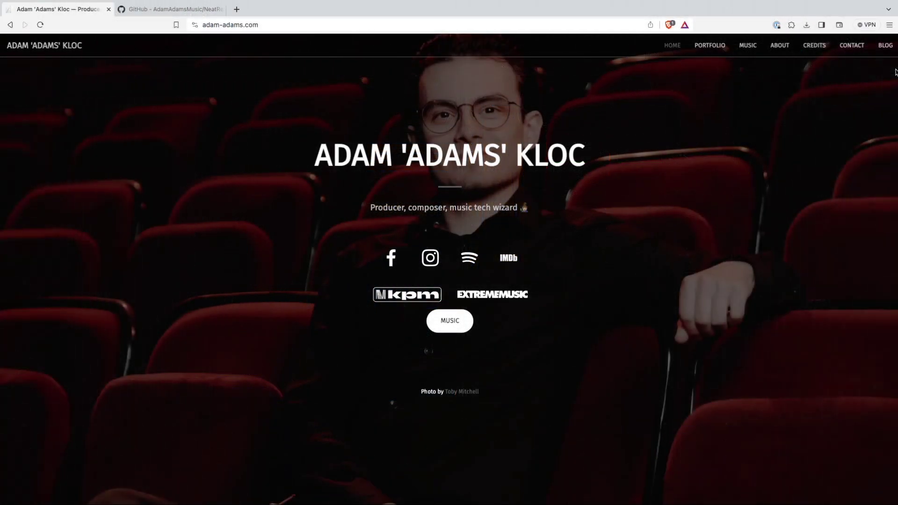
pyautogui.scroll(-6, 895, 72)
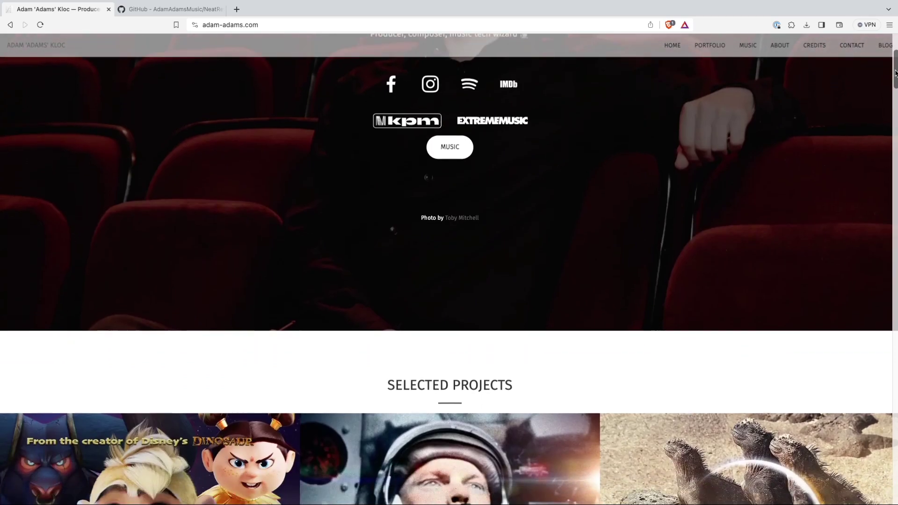
pyautogui.scroll(-3, 895, 72)
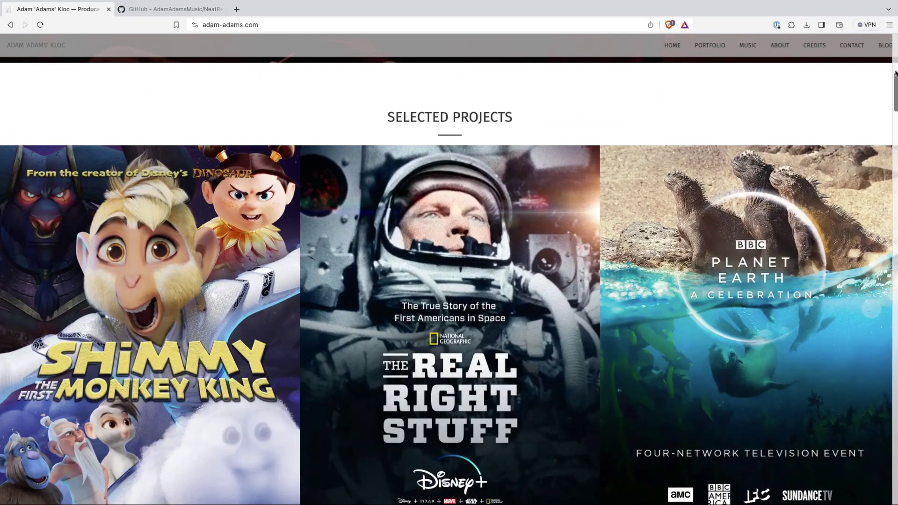
pyautogui.scroll(-6, 895, 72)
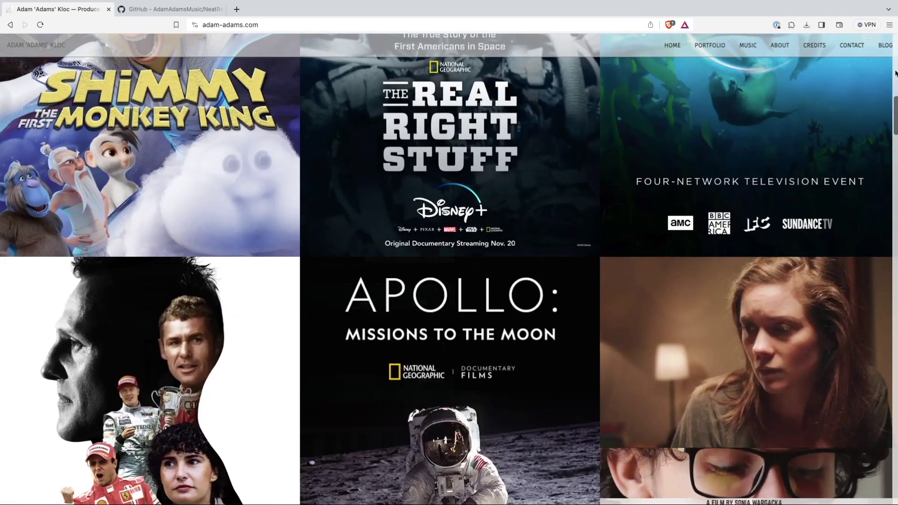